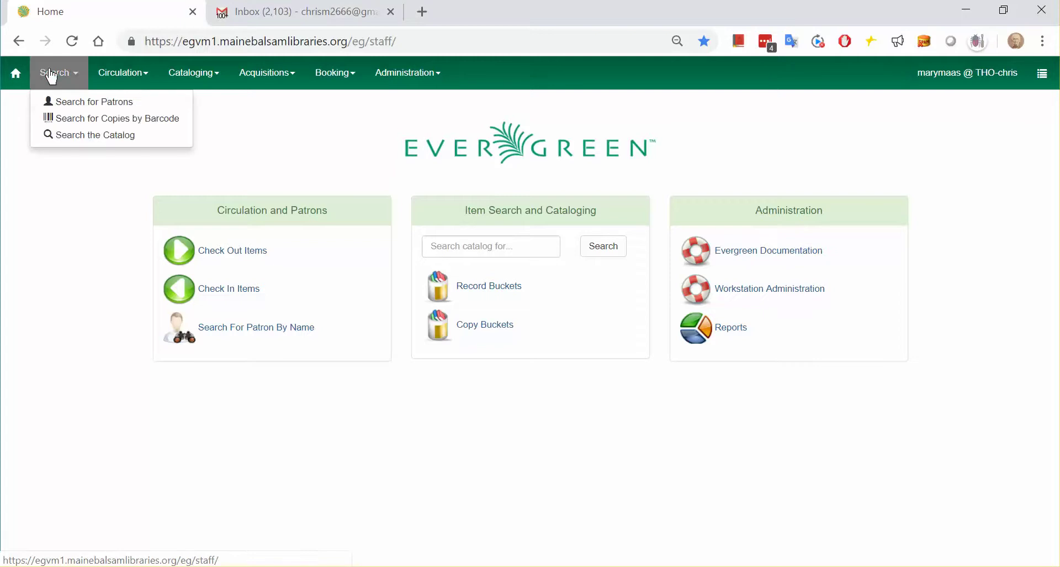
Open the patron search and search for patrons by first name only
left_click(66, 102)
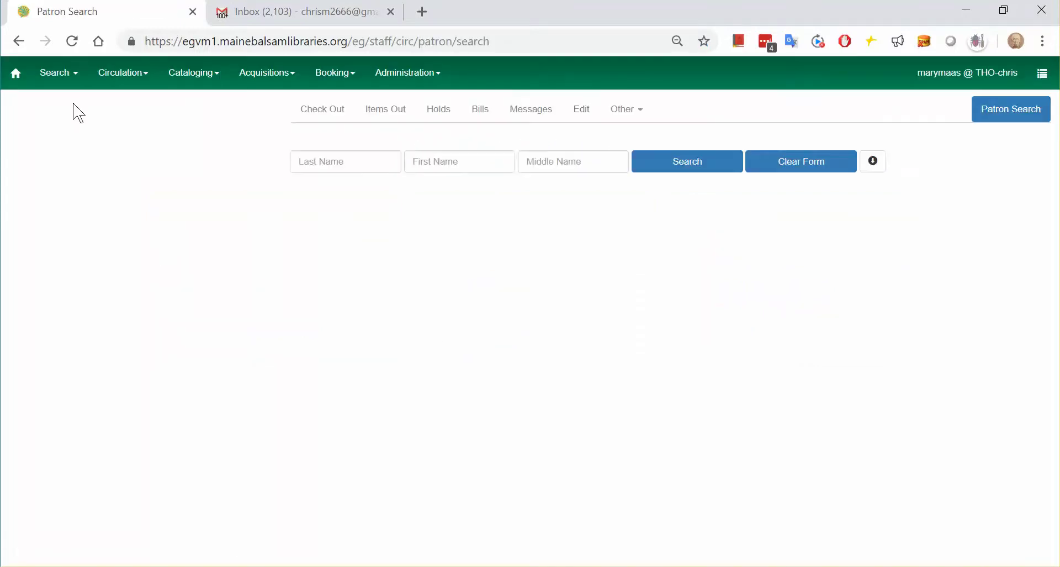
left_click(355, 164)
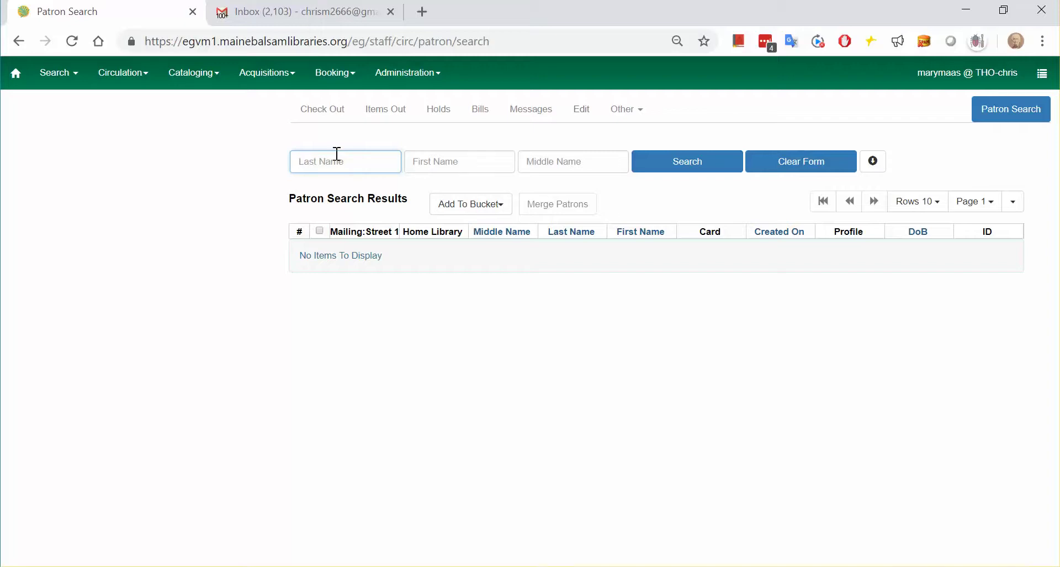
key("Tab")
type("jo")
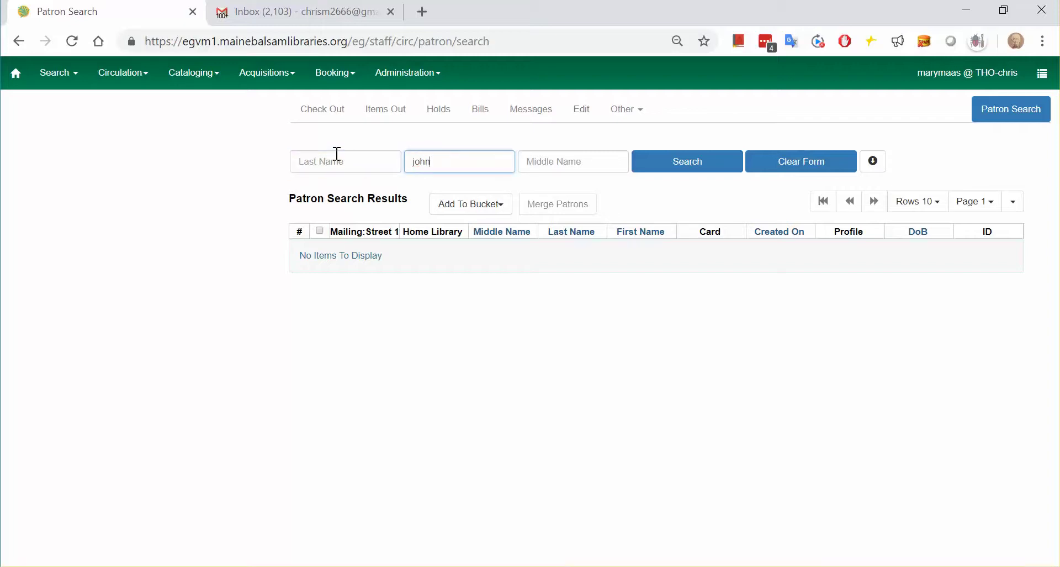
key("Return")
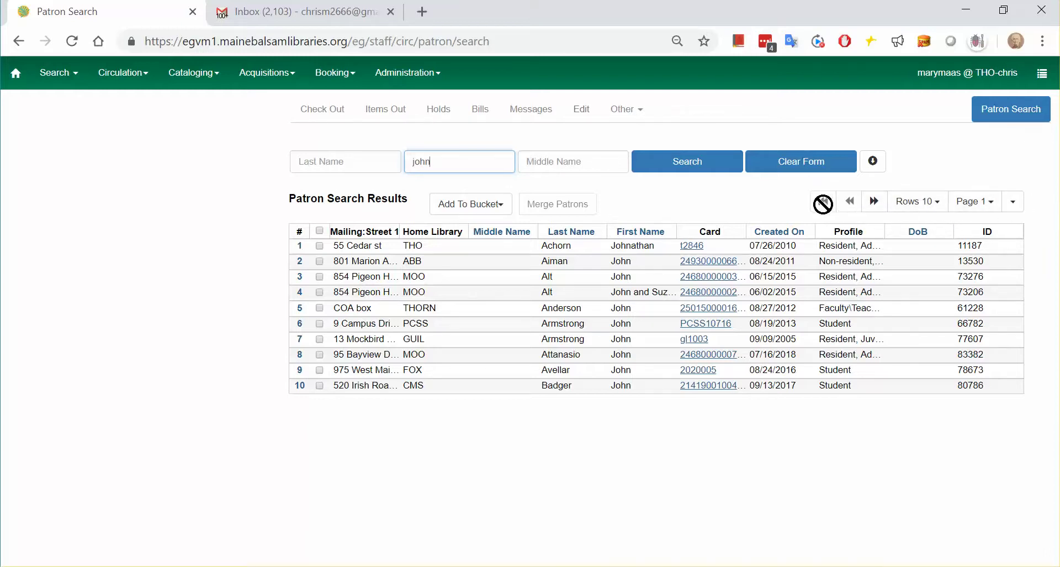
Page through the patron search results: jump to page 3, go back one page, jump to page 5, and return to the first page
left_click(939, 209)
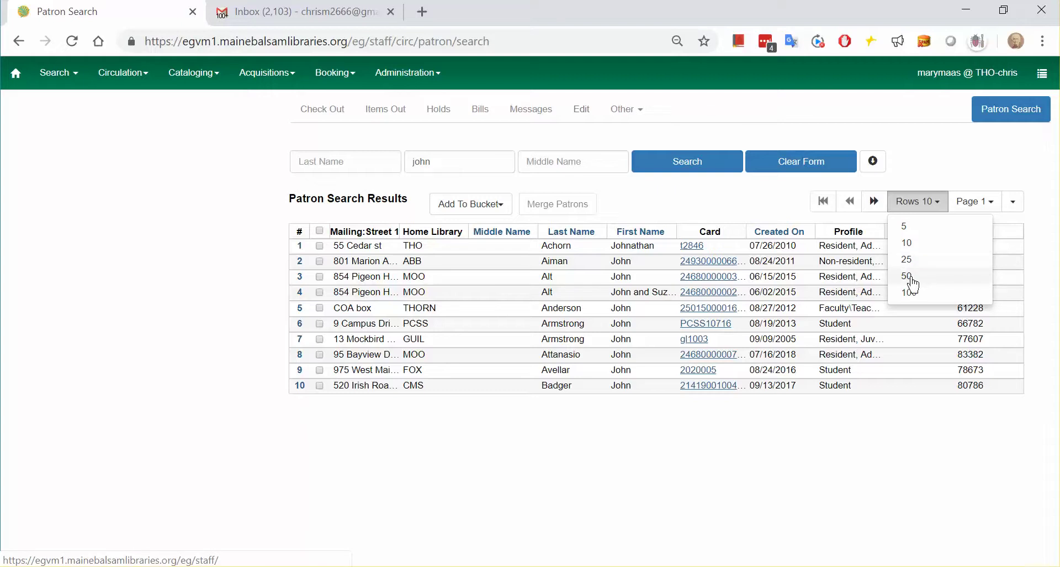
left_click(934, 178)
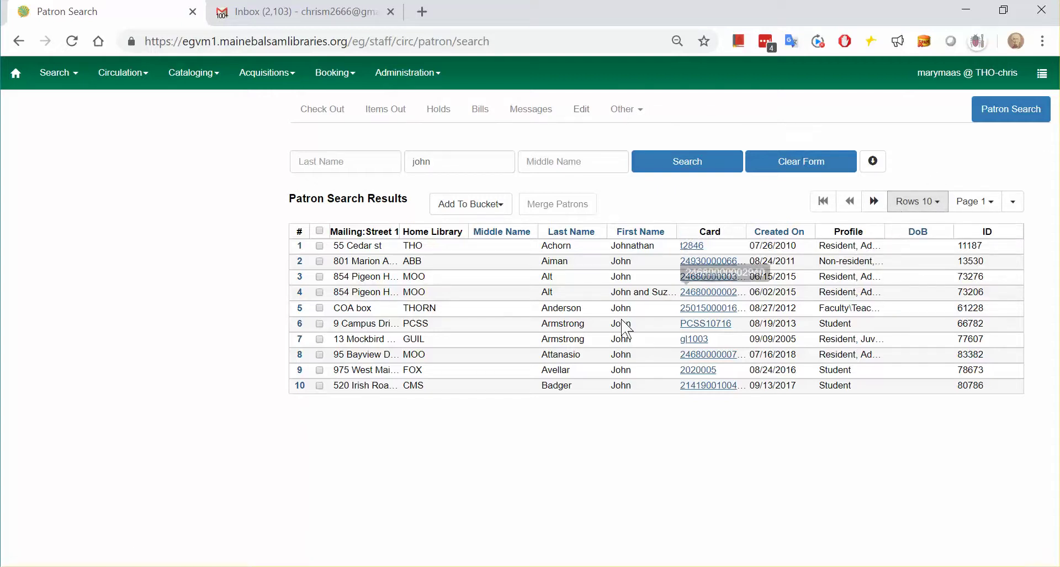
left_click(994, 208)
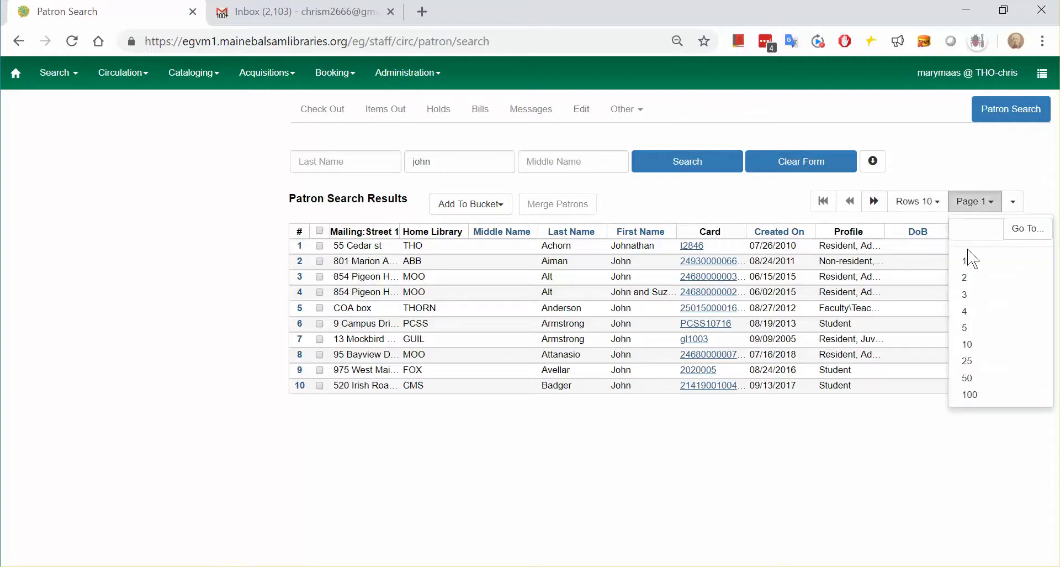
left_click(968, 295)
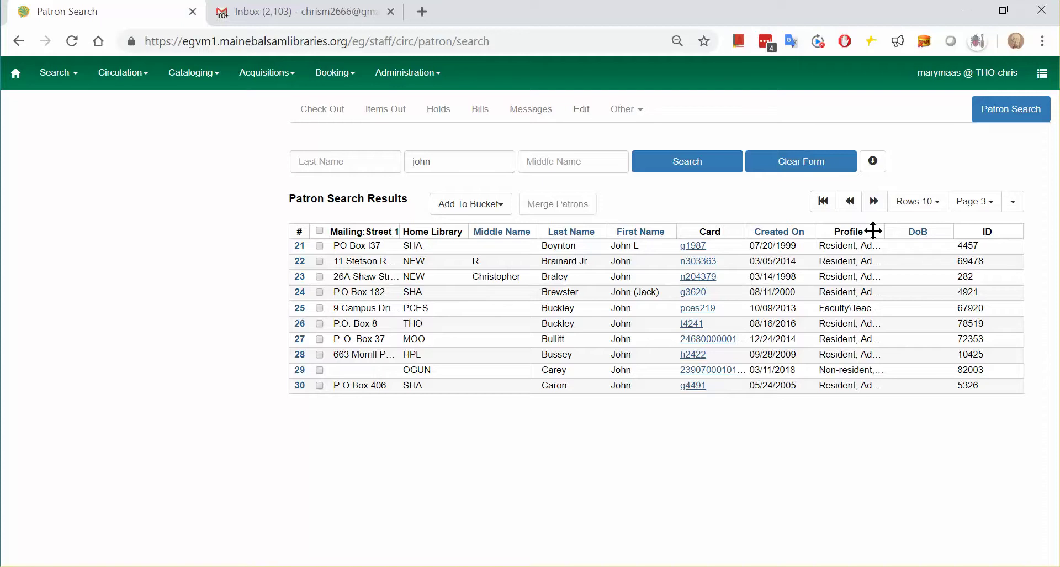
left_click(851, 204)
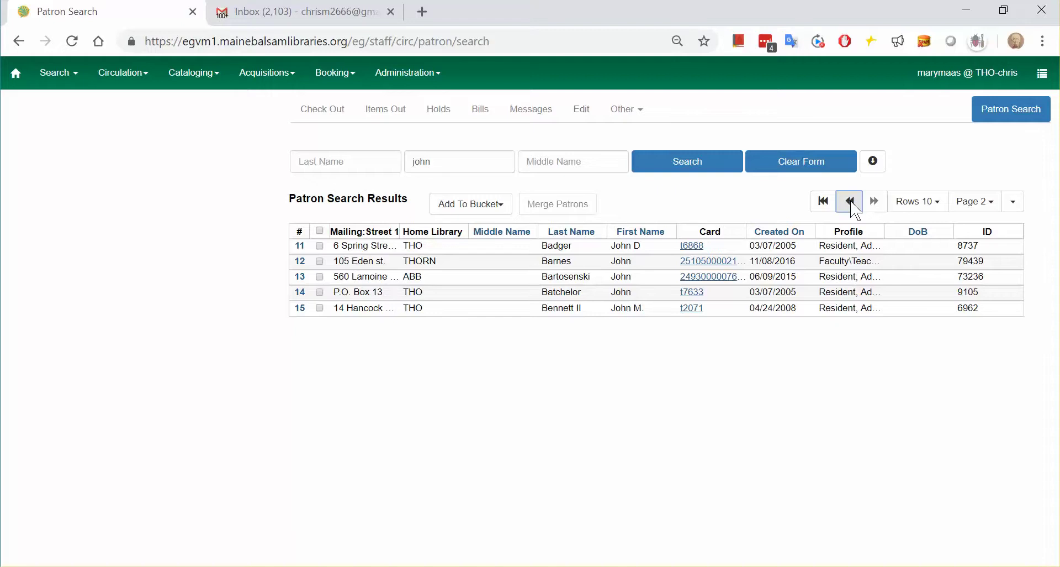
left_click(990, 215)
left_click(968, 327)
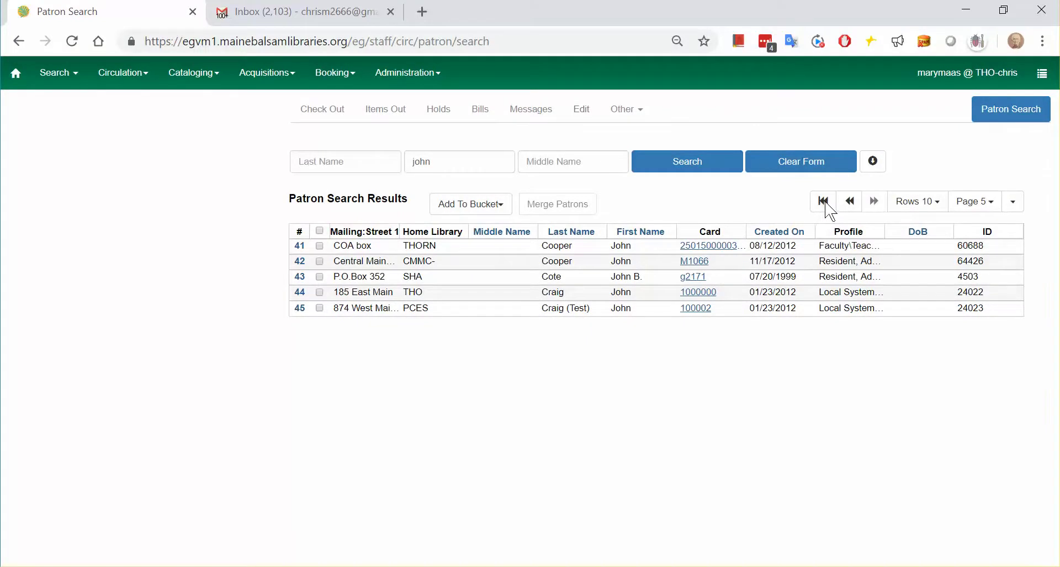
left_click(824, 202)
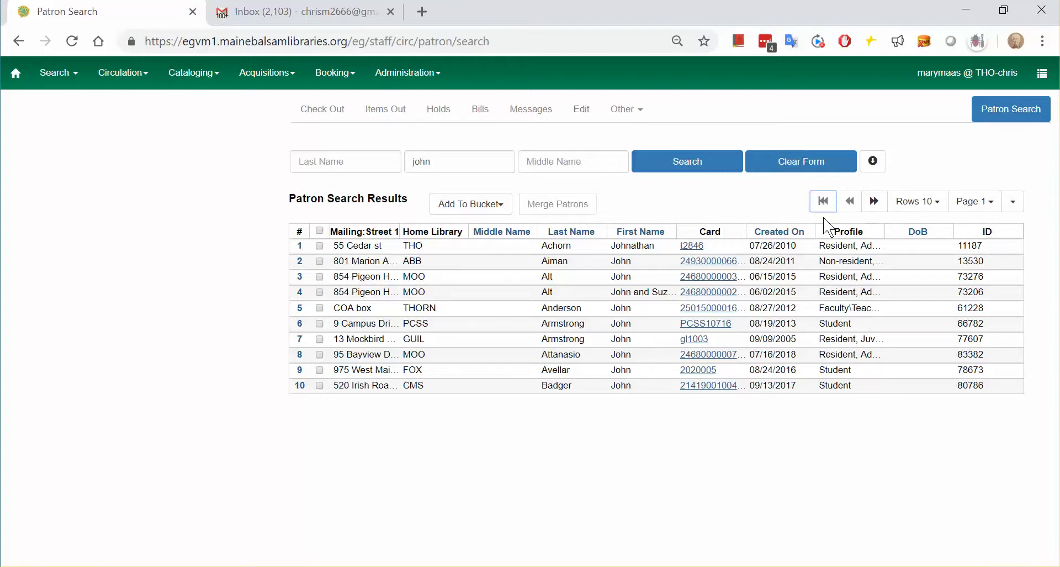
Hide the DoB and ID columns in the patron search results grid
left_click(1014, 203)
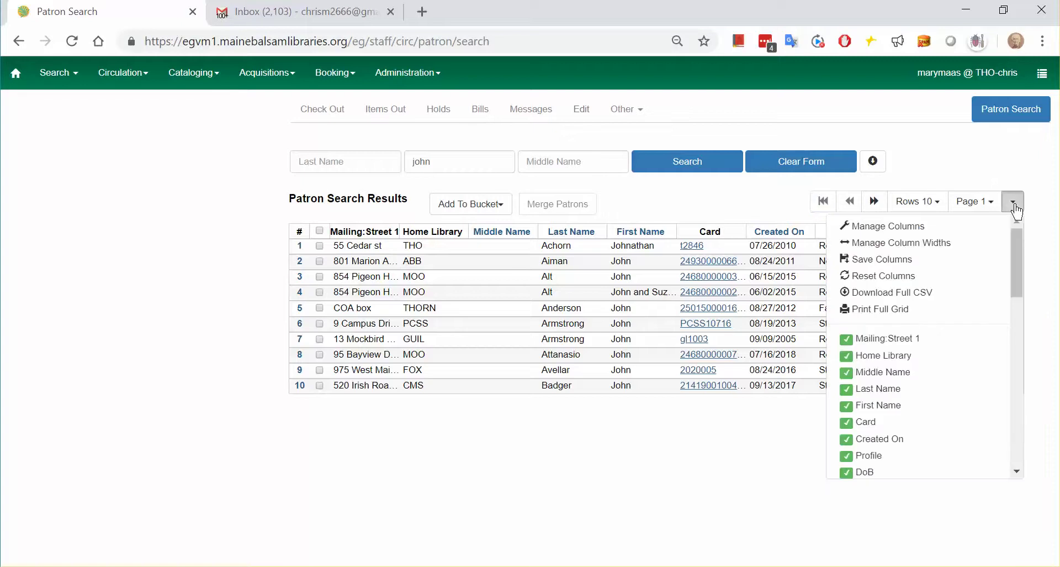
left_click_drag(1015, 238, 1010, 265)
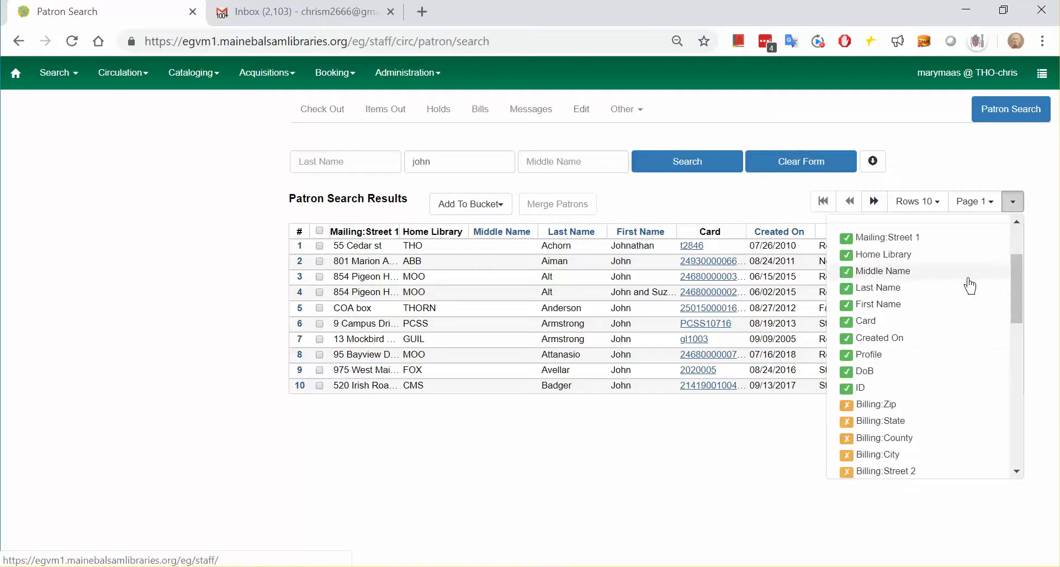
left_click_drag(1016, 274, 1018, 250)
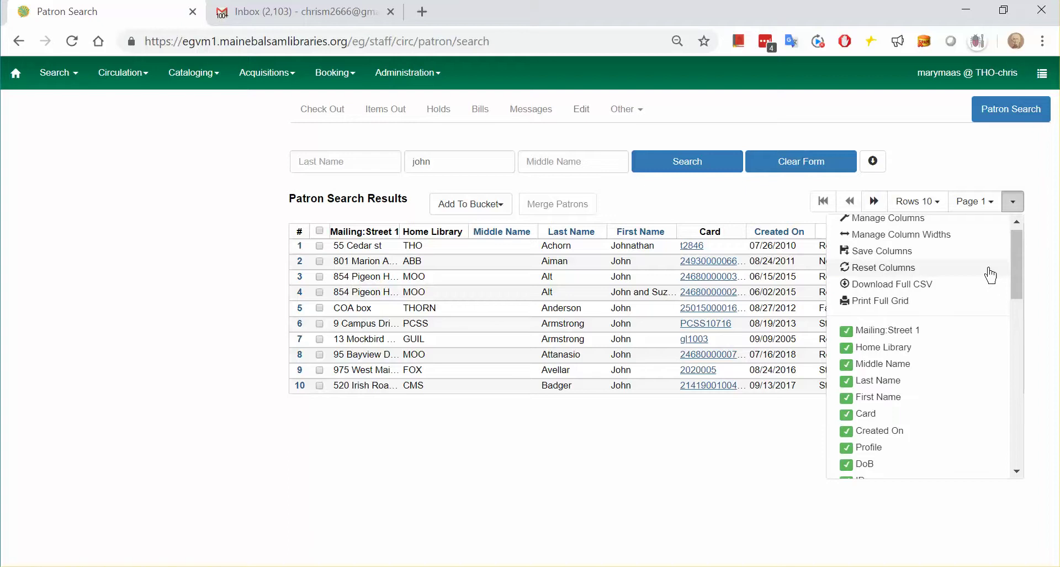
scroll(927, 392, "down", 2)
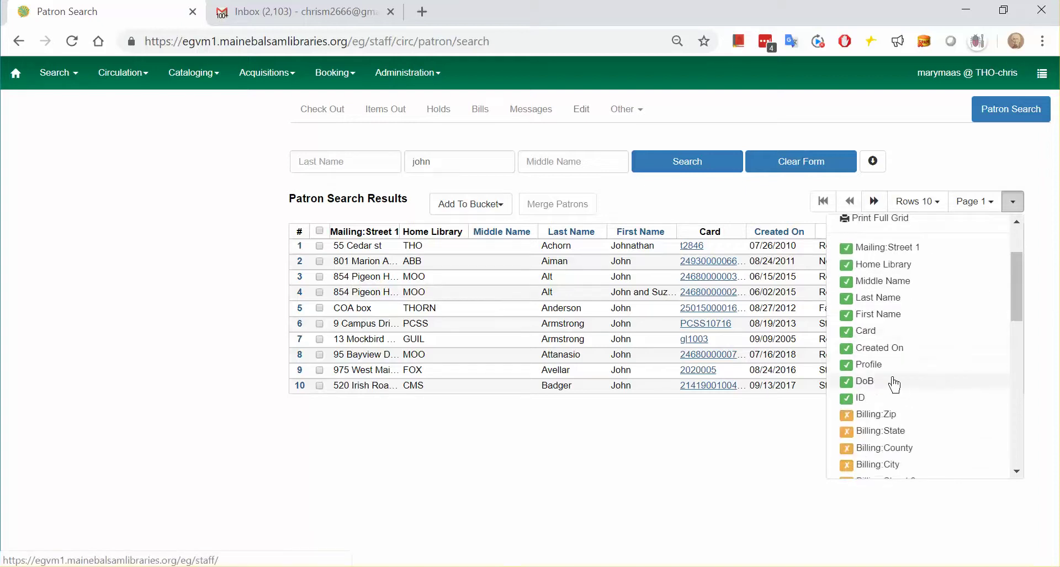
left_click(859, 383)
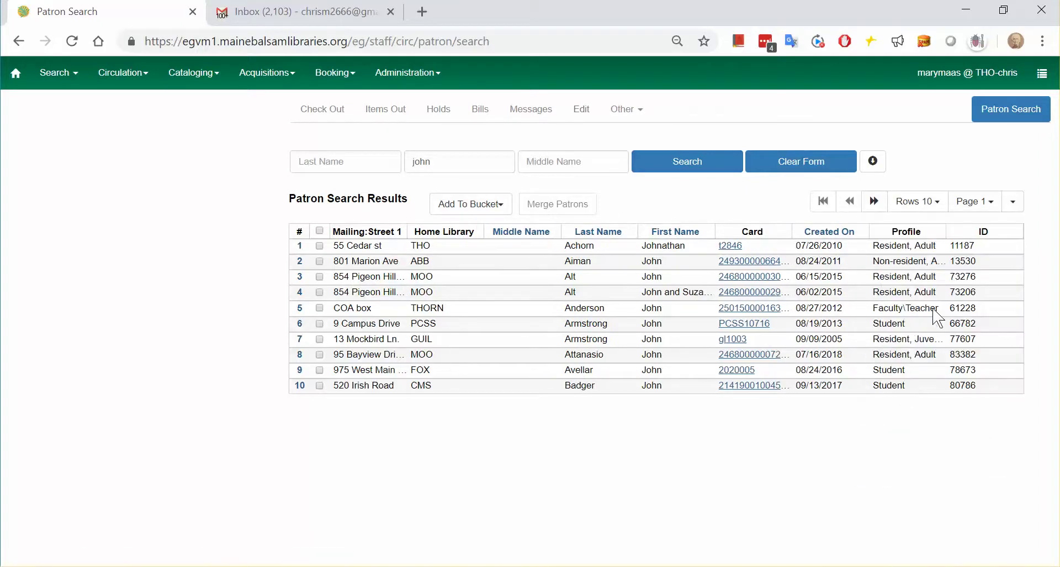
left_click(1013, 202)
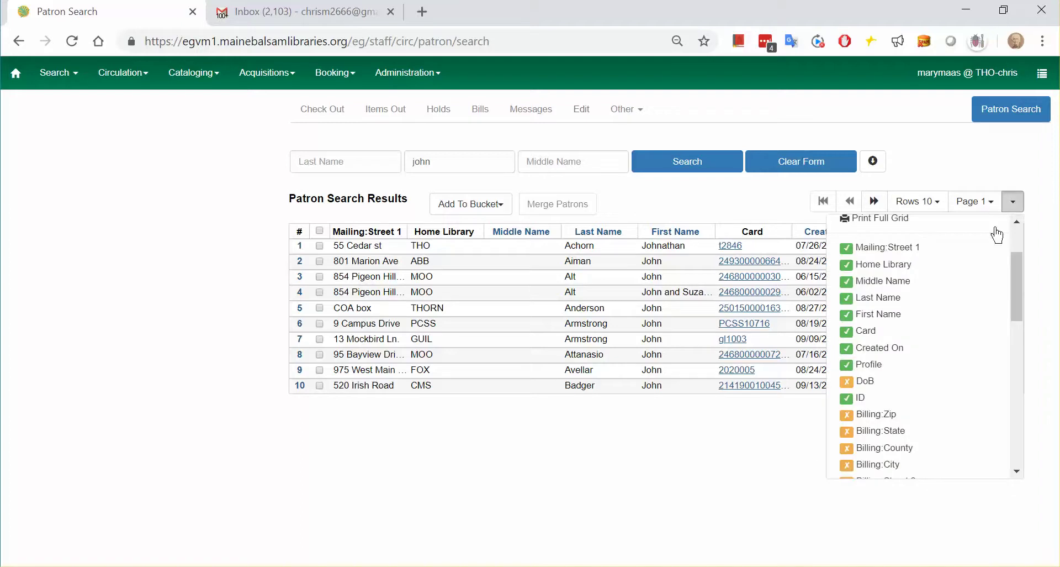
left_click(884, 398)
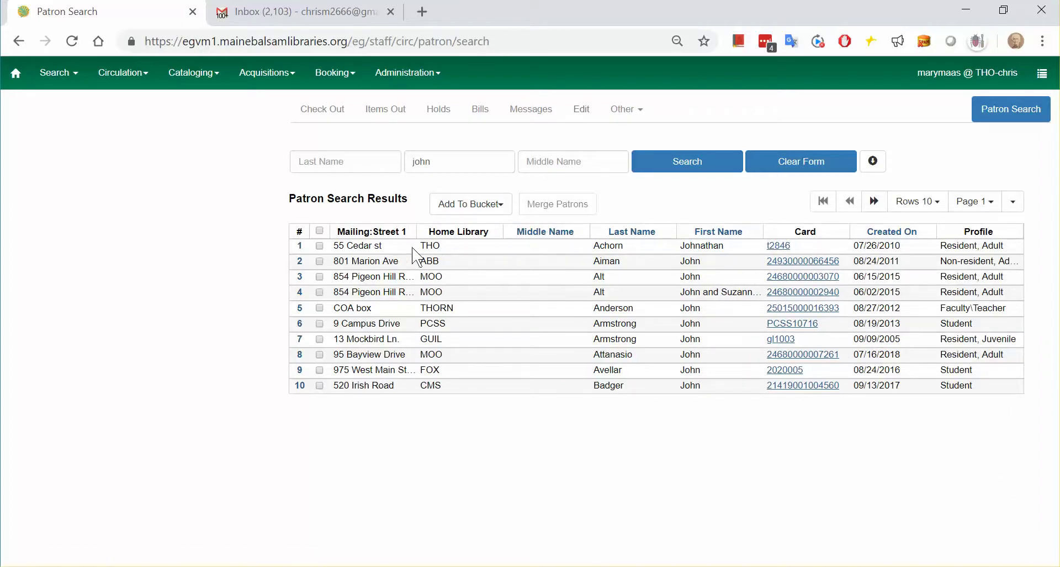
Show the Billing:City column in the patron search results grid
left_click(1014, 204)
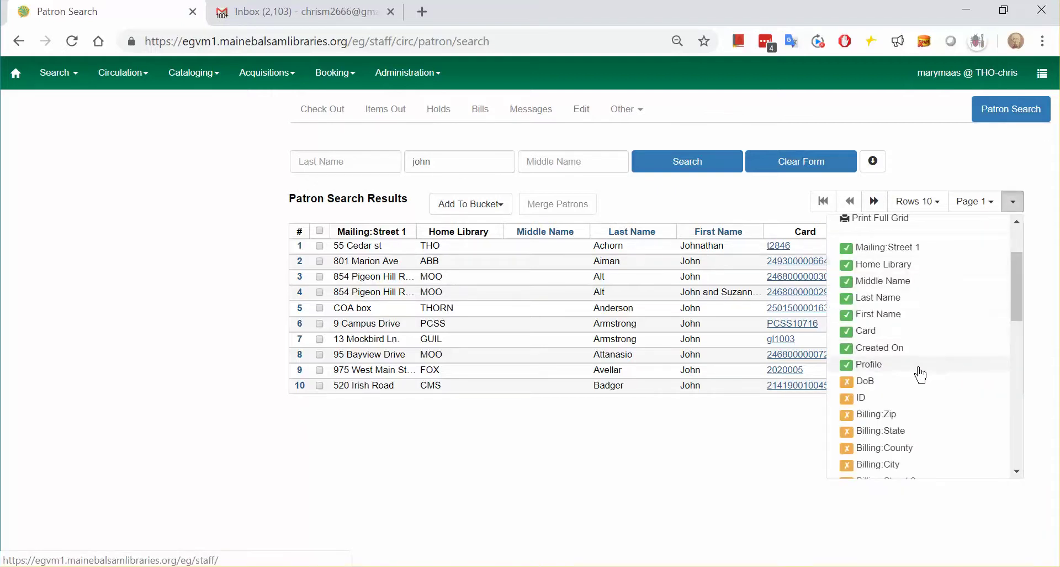
scroll(902, 417, "down", 2)
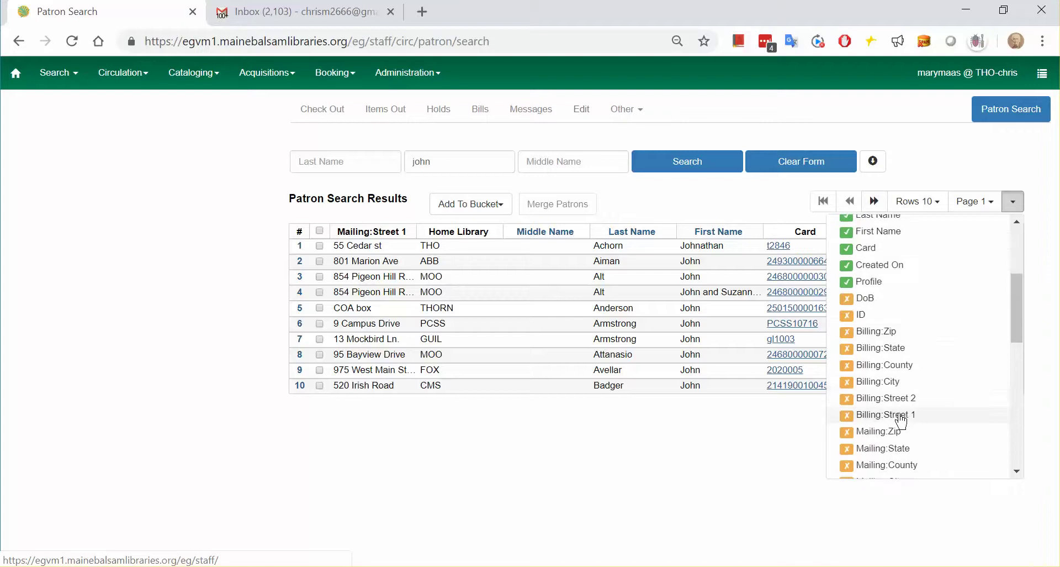
left_click(882, 382)
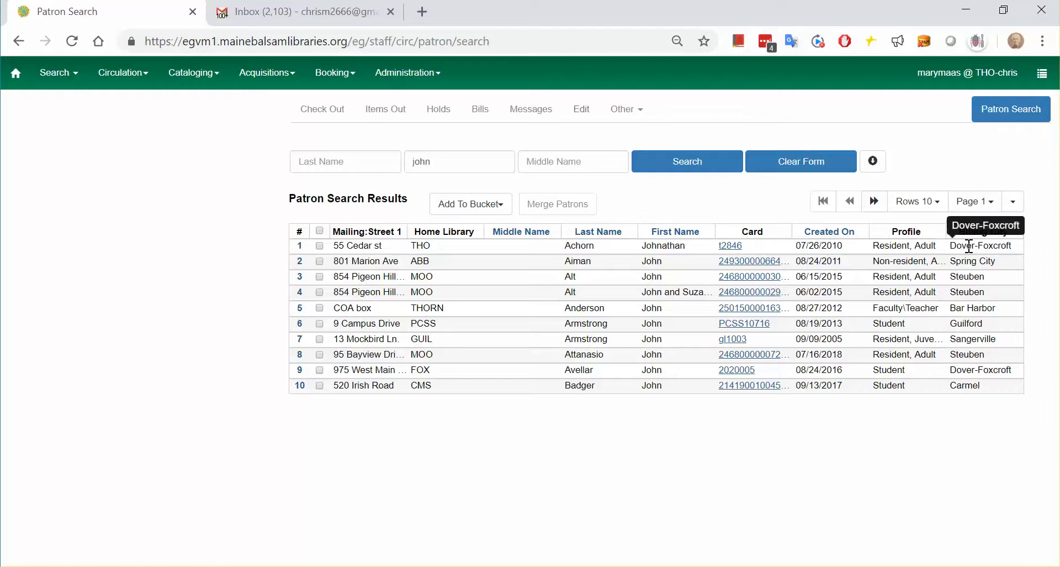
Open the grid's column configuration and make First Name the first visible column, with Last Name directly below Mailing:Street 1
left_click(1015, 205)
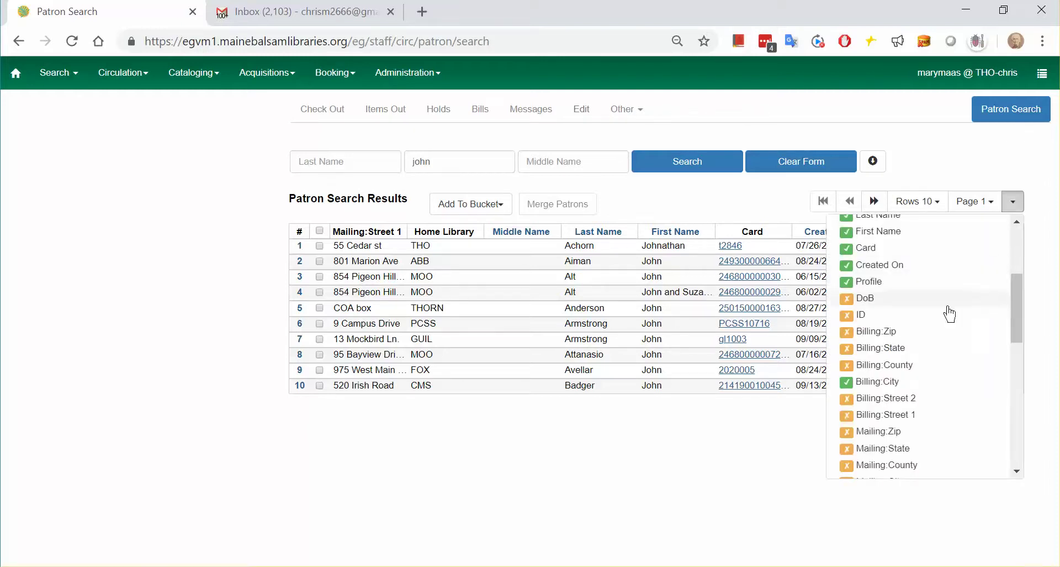
scroll(1016, 325, "up", 2)
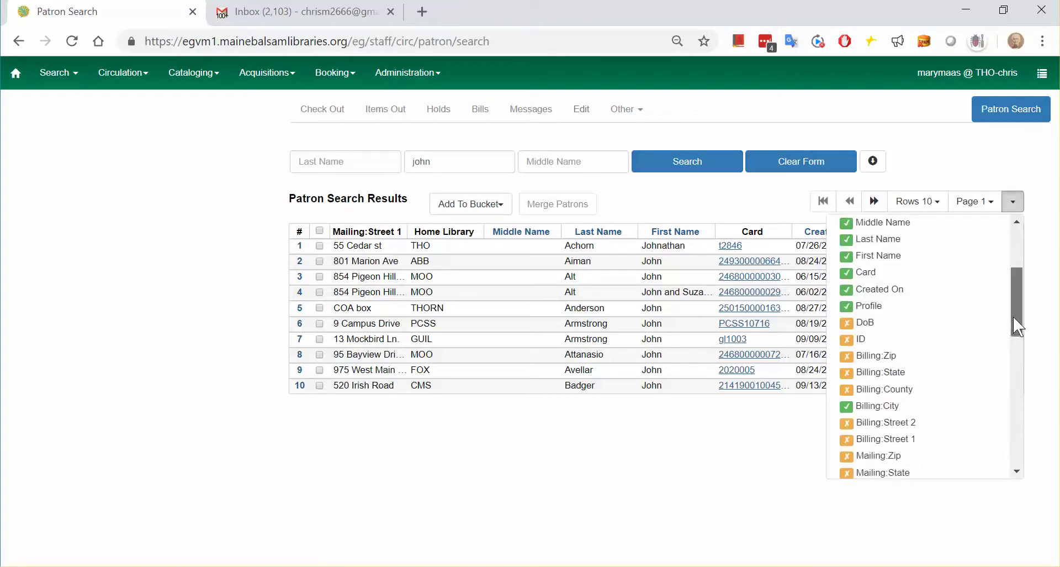
left_click_drag(1014, 317, 1011, 261)
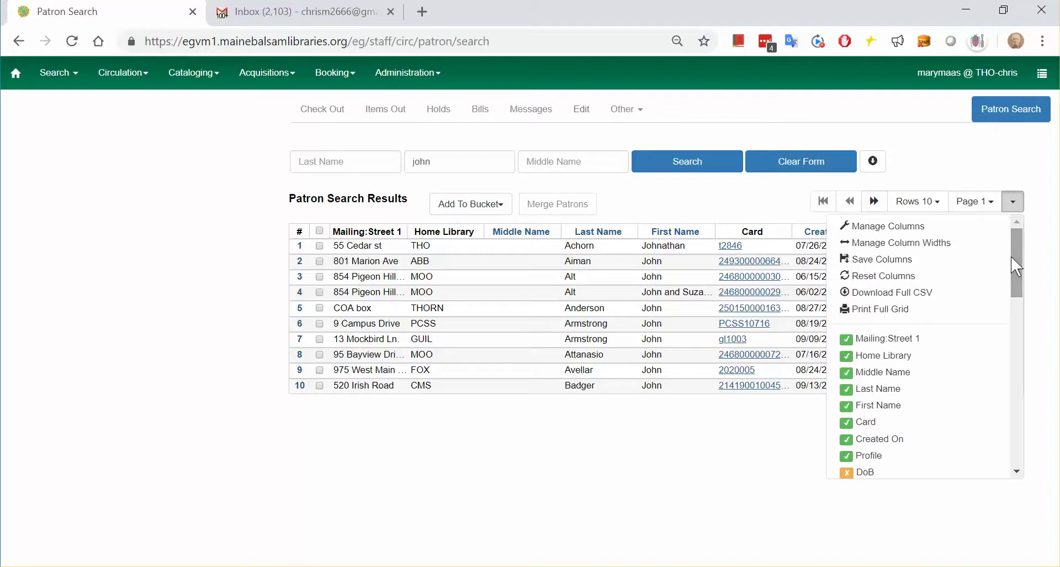
left_click(870, 227)
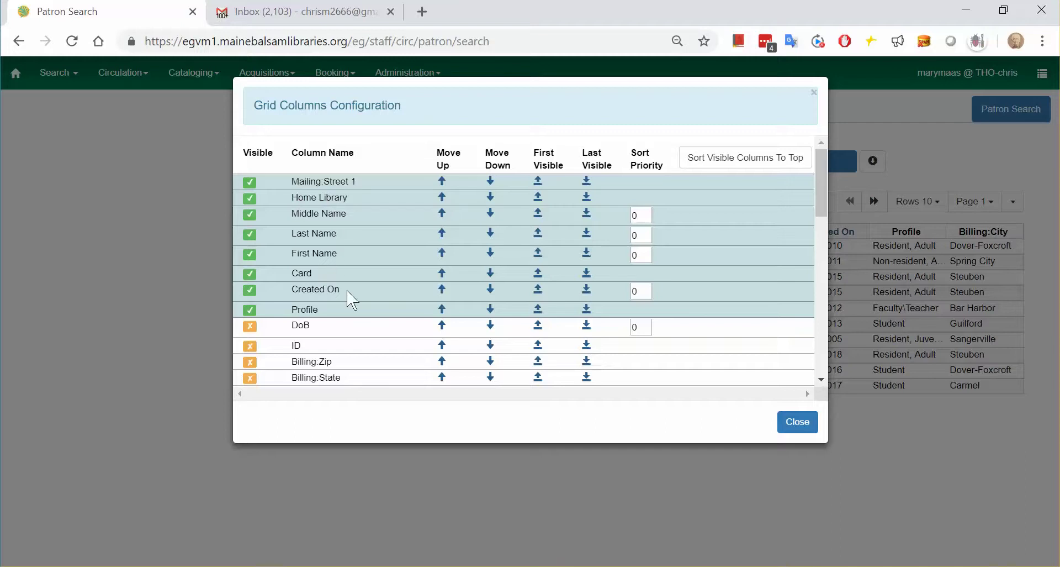
scroll(364, 248, "down", 4)
scroll(390, 254, "up", 4)
left_click(538, 233)
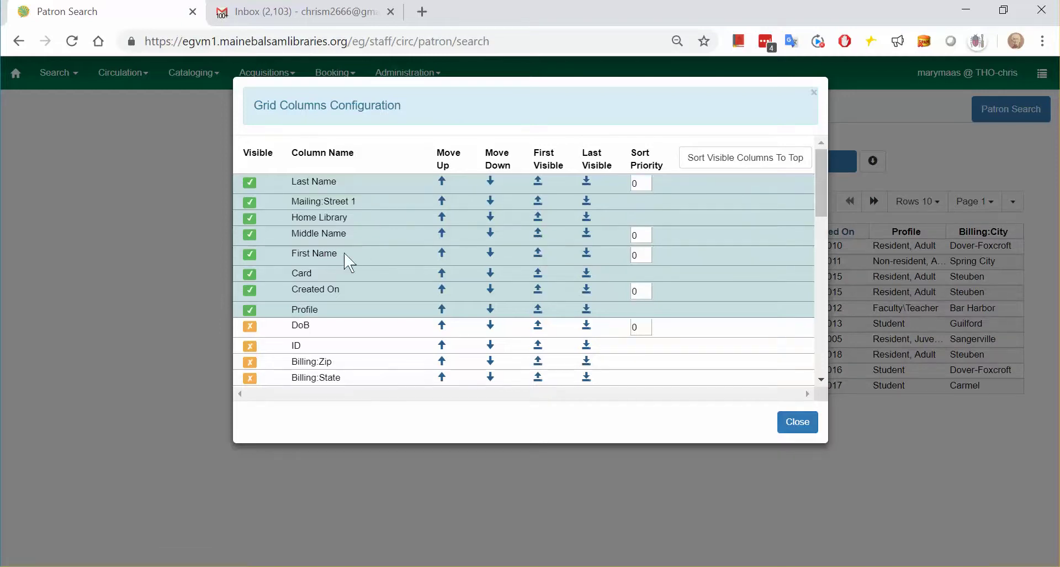
left_click(539, 255)
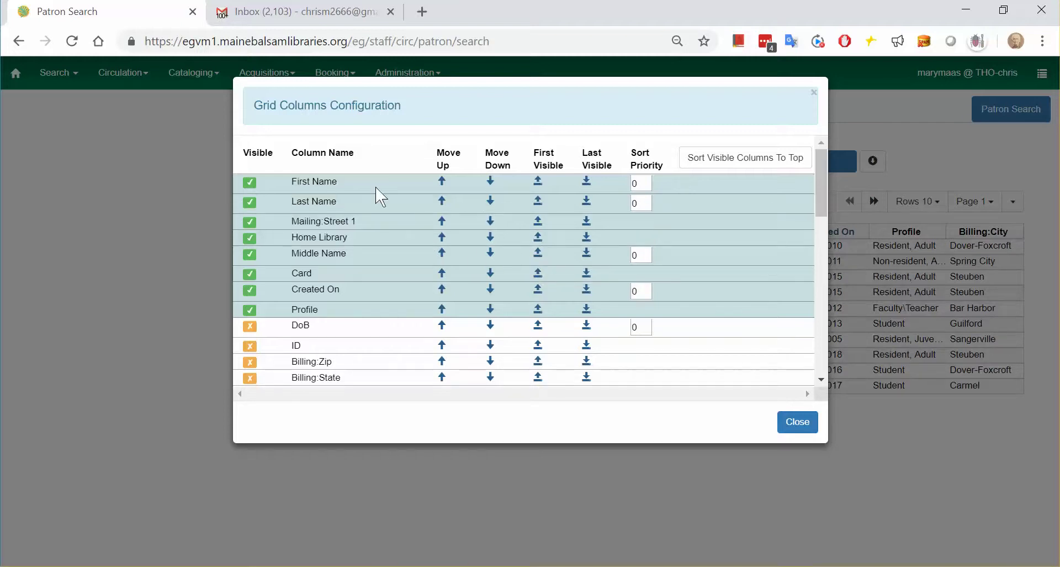
left_click(490, 202)
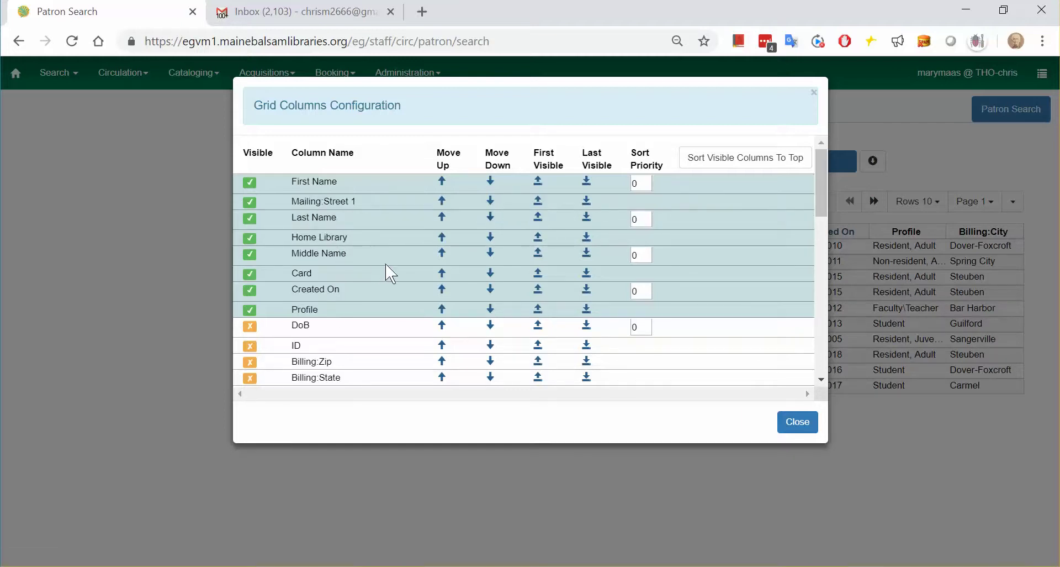
Move Billing:City to the first visible position, and lower it two places to sit directly below Mailing:Street 1
scroll(378, 232, "down", 3)
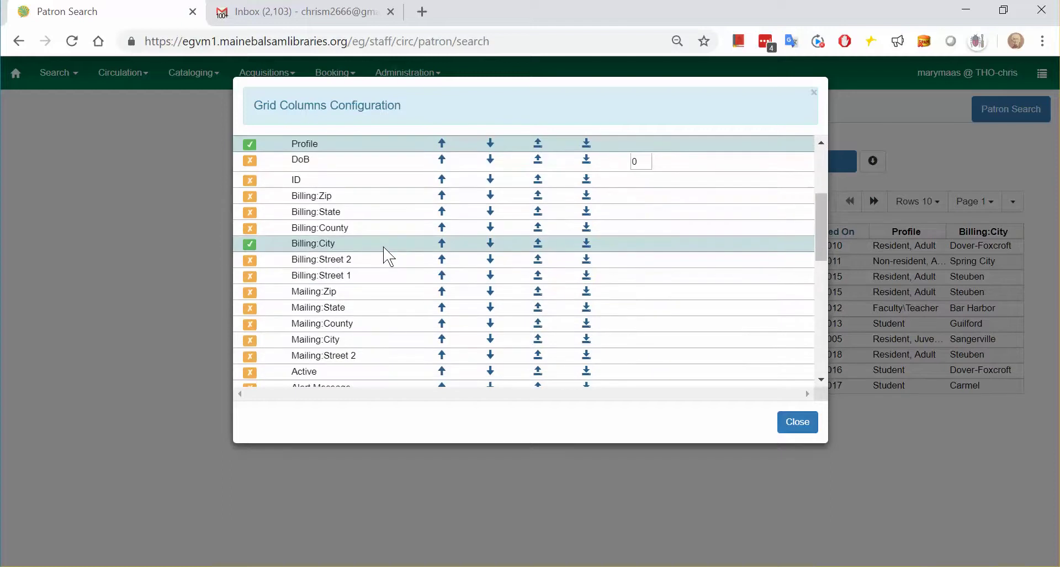
scroll(383, 246, "up", 2)
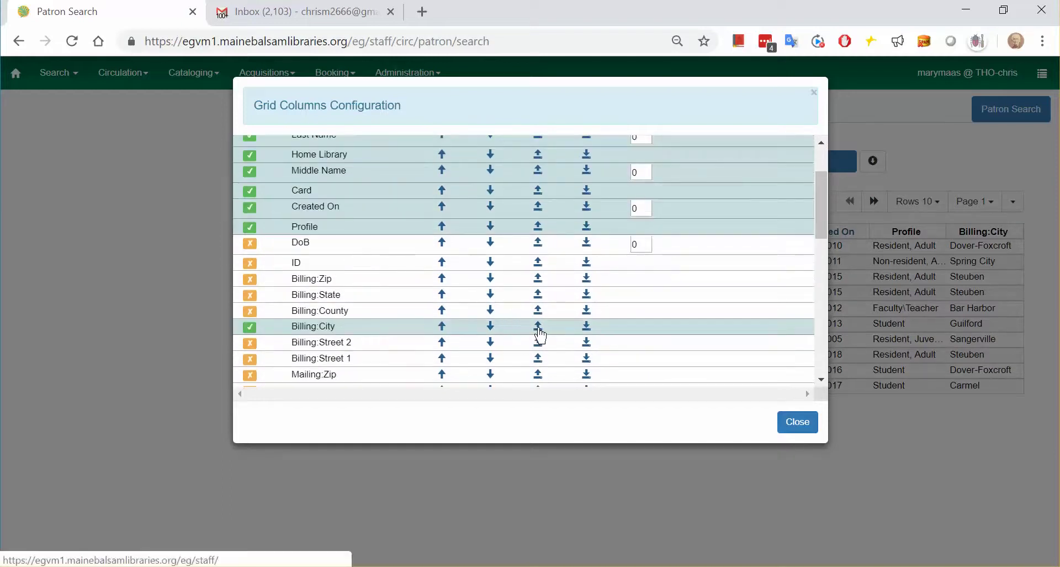
left_click(538, 326)
scroll(527, 228, "up", 3)
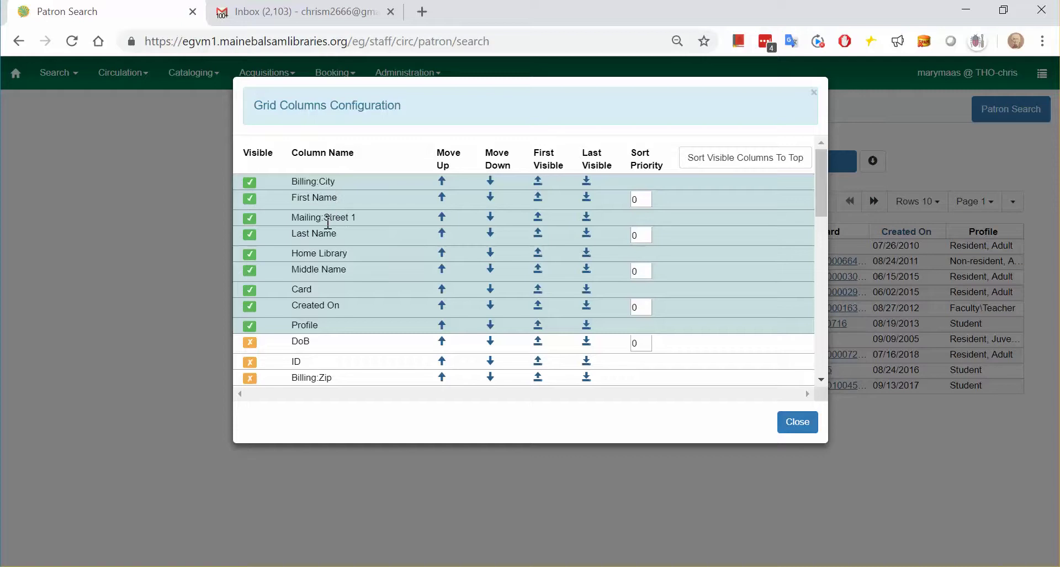
left_click(491, 183)
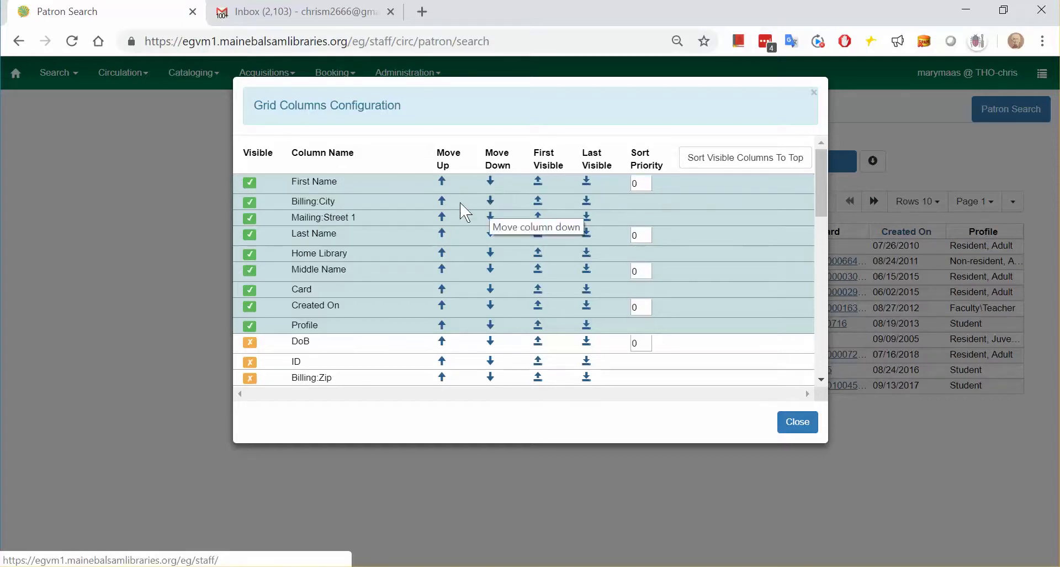
left_click(486, 204)
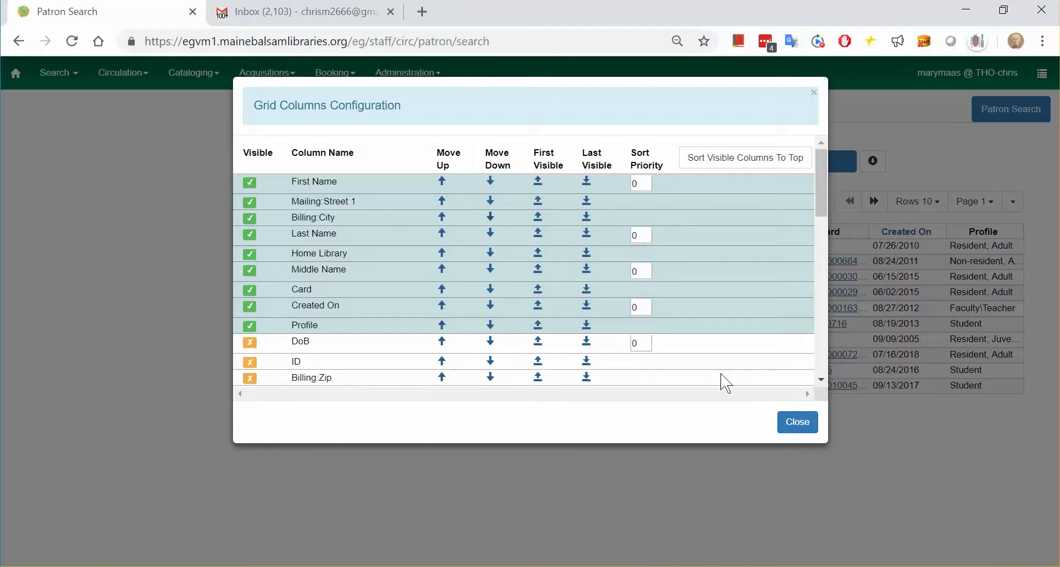
Reorder the grid's visible columns so Last Name, First Name and Middle Name come first in that order, and close the column configuration
left_click(538, 234)
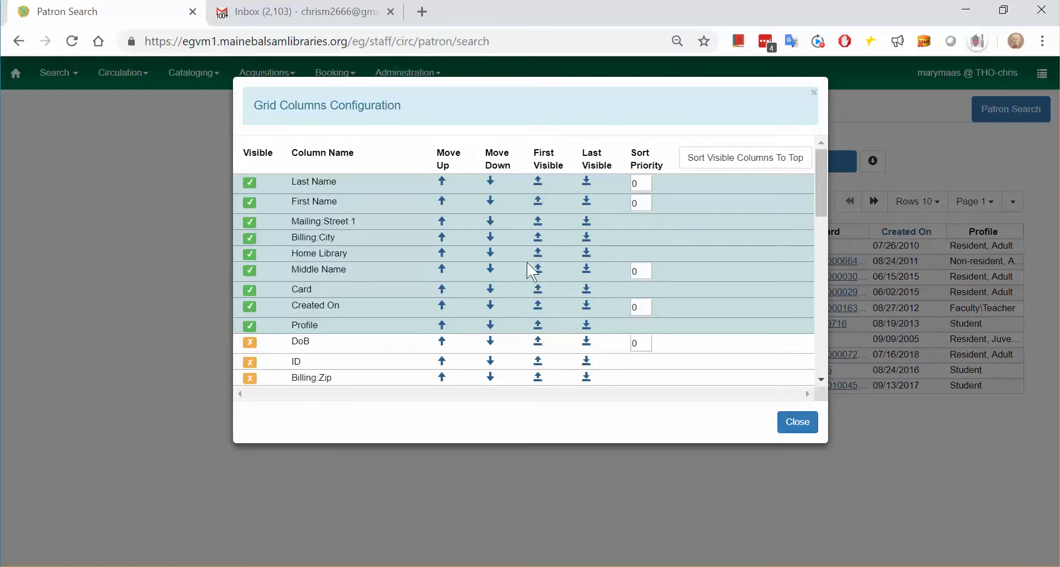
left_click(537, 271)
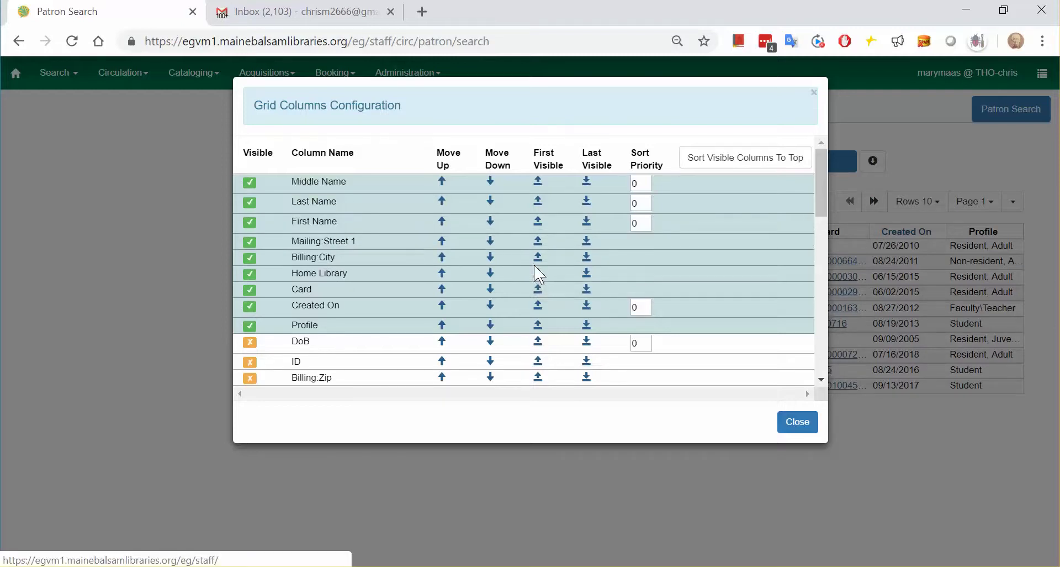
left_click(490, 182)
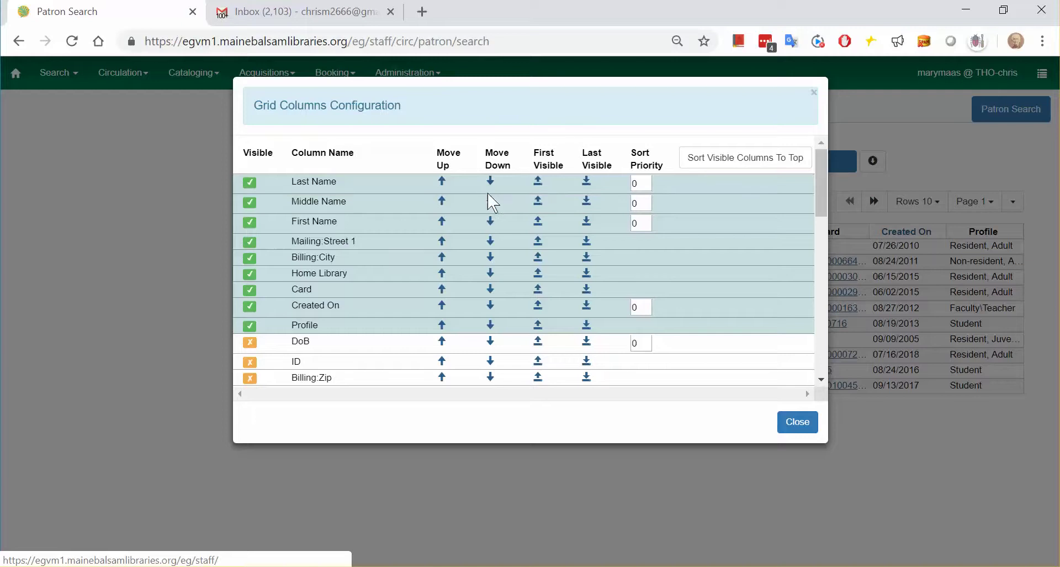
left_click(491, 202)
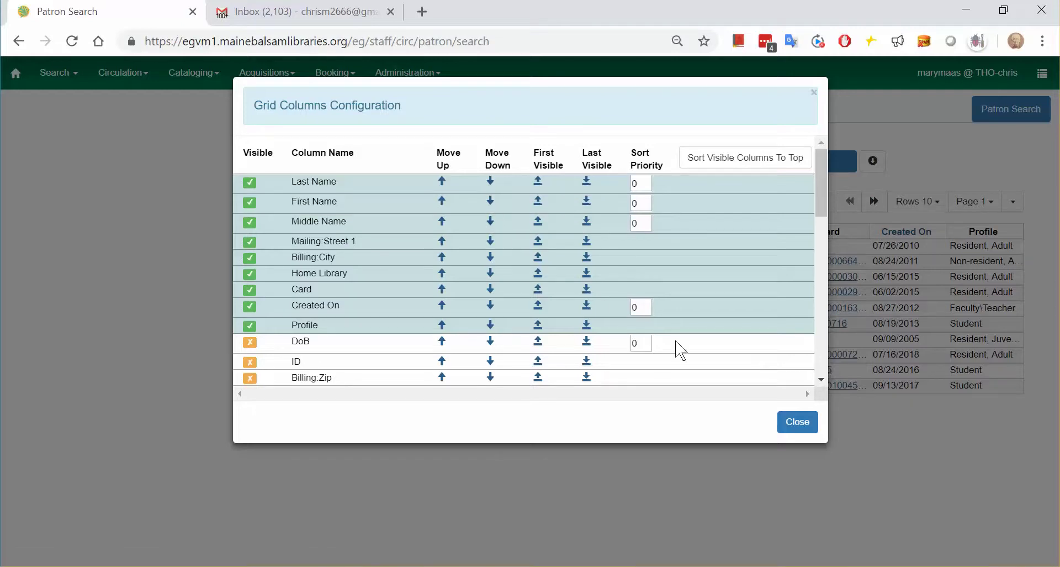
left_click(798, 421)
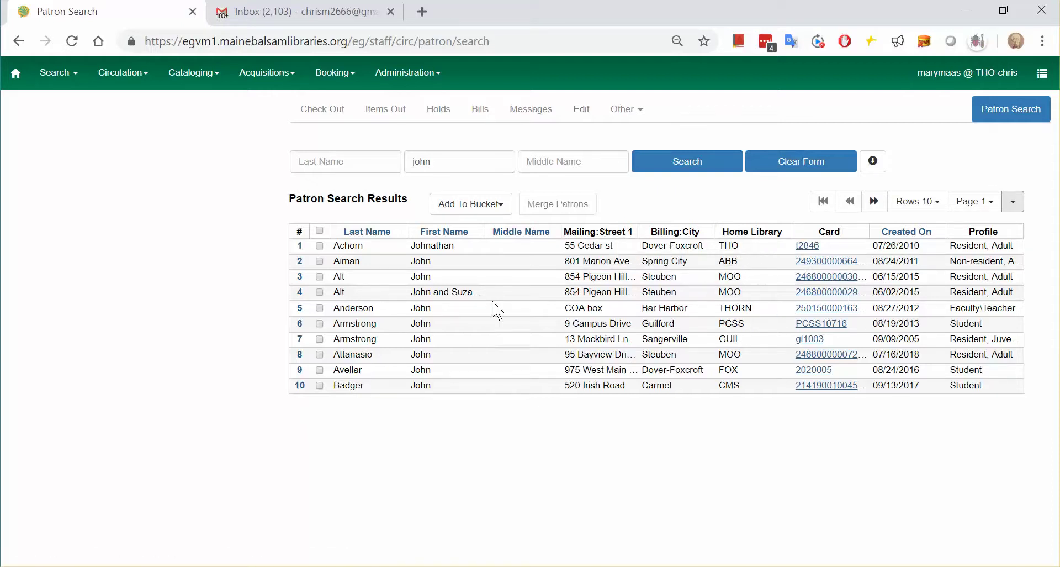
Shrink the Home Library column and expand the Mailing:Street 1 column by one increment each, and leave the column width adjustment mode
left_click(1015, 204)
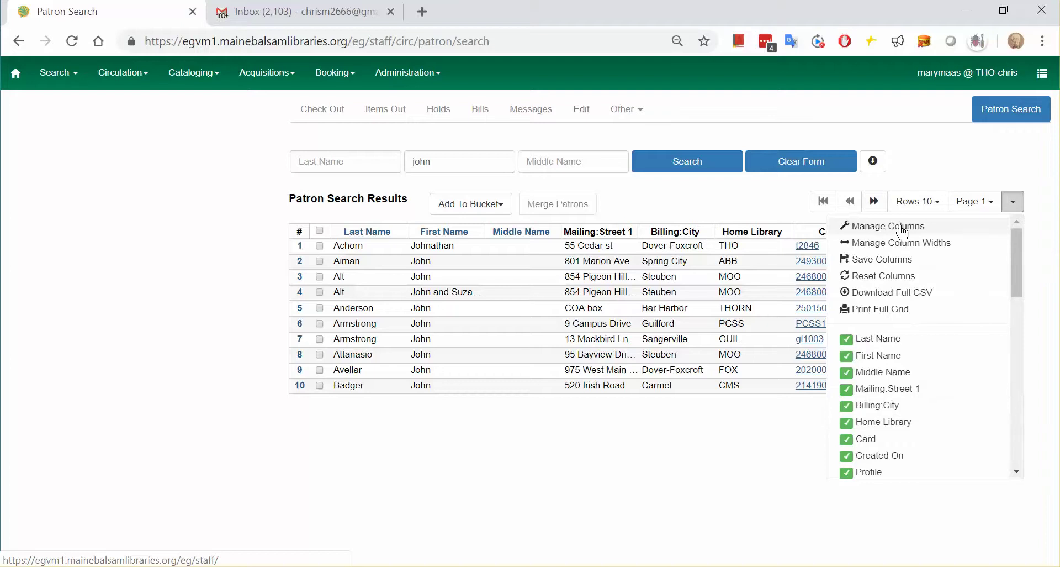
left_click(875, 245)
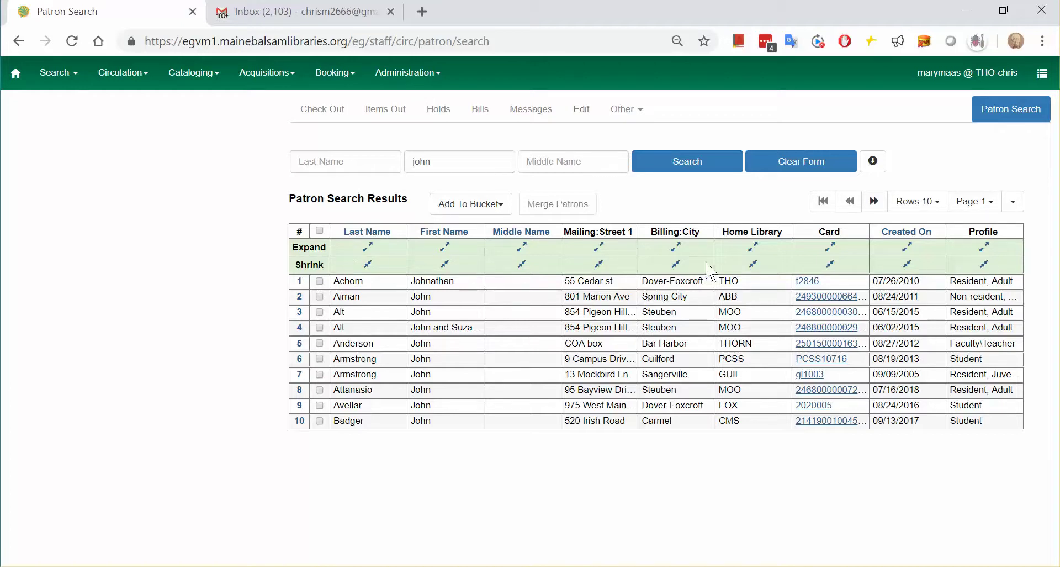
left_click(754, 265)
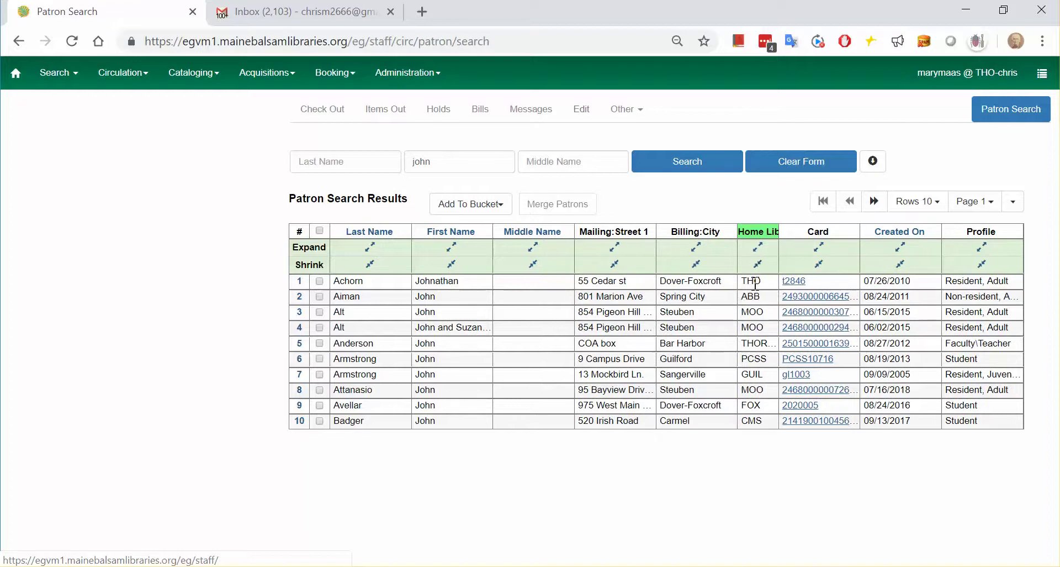
left_click(615, 247)
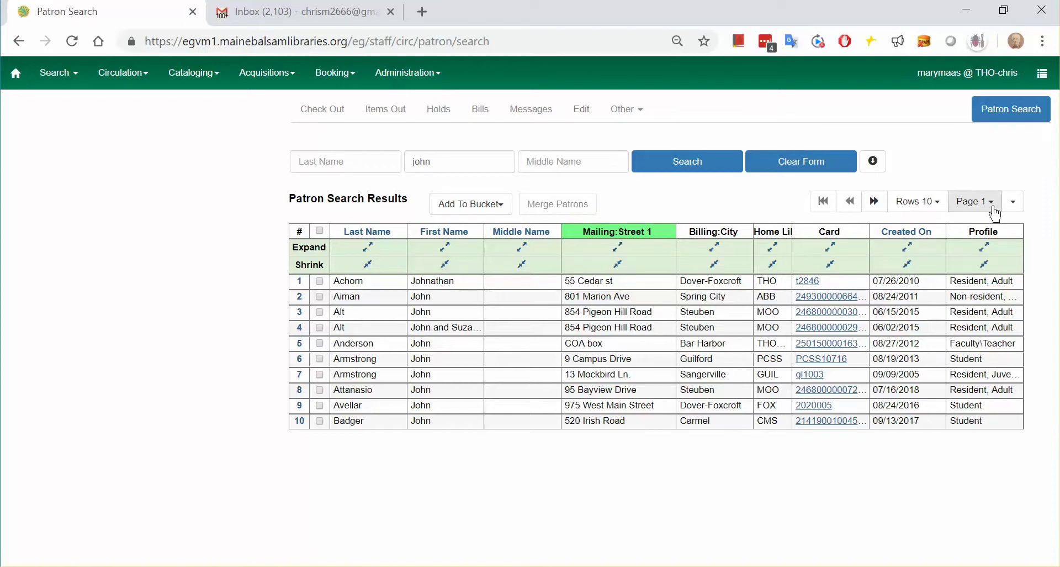
left_click(1013, 202)
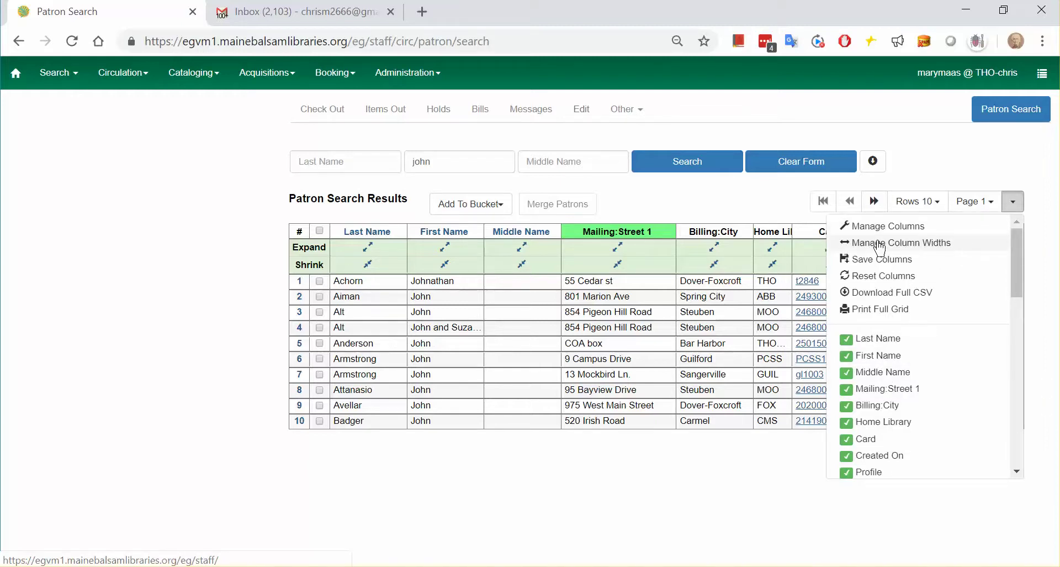
left_click(871, 269)
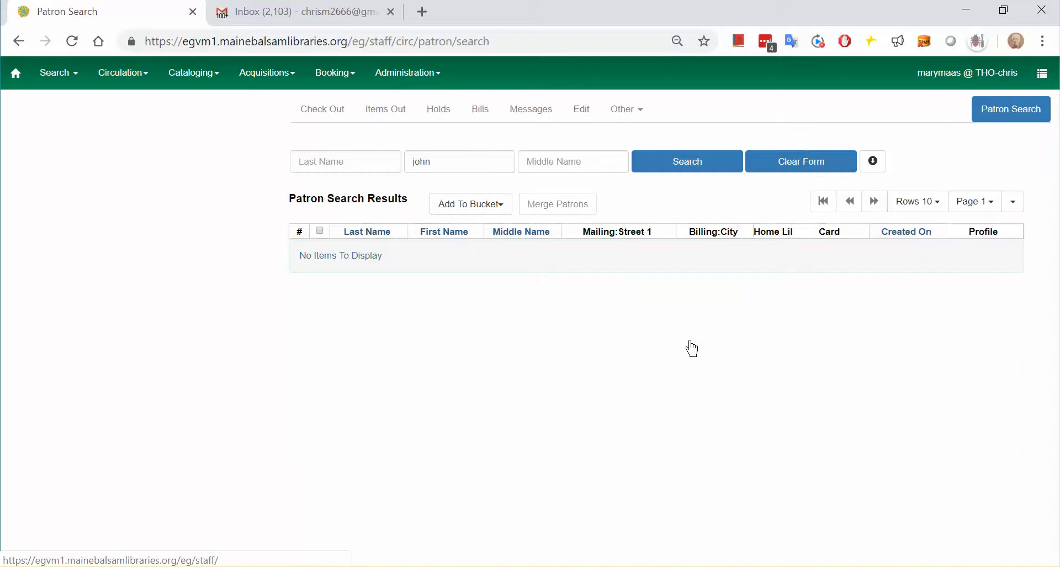